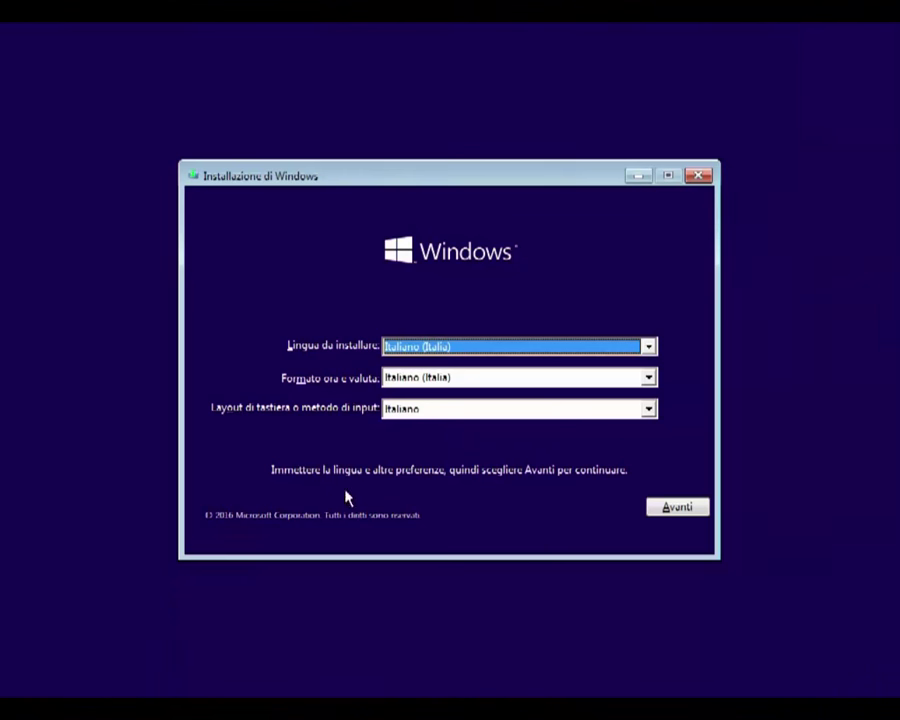
Step: Choose Italiano (Italia) as the installation language and start the Windows installation
{"action": "left_click", "coordinate": [649, 347]}
{"action": "left_click", "coordinate": [528, 360]}
{"action": "left_click", "coordinate": [672, 511]}
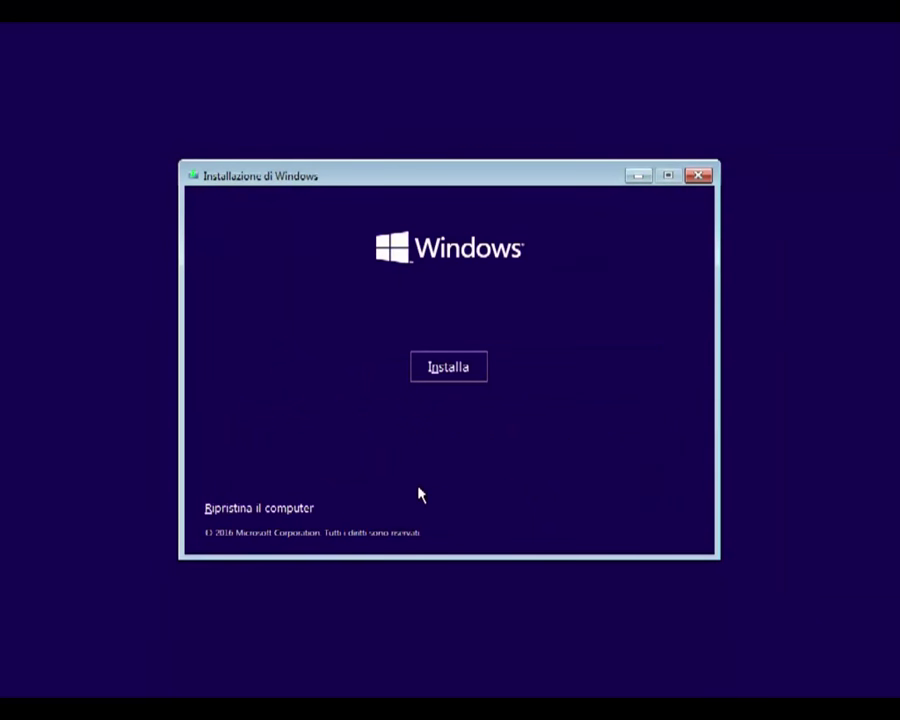
{"action": "left_click", "coordinate": [443, 379]}
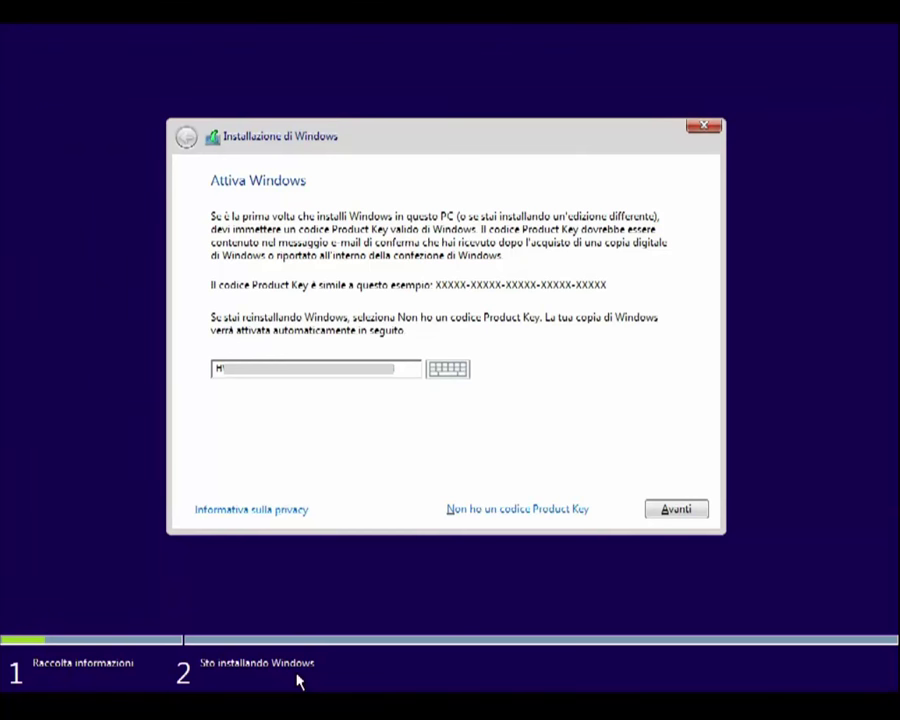
Step: Submit the product key and accept the licence terms
{"action": "key", "text": "Return"}
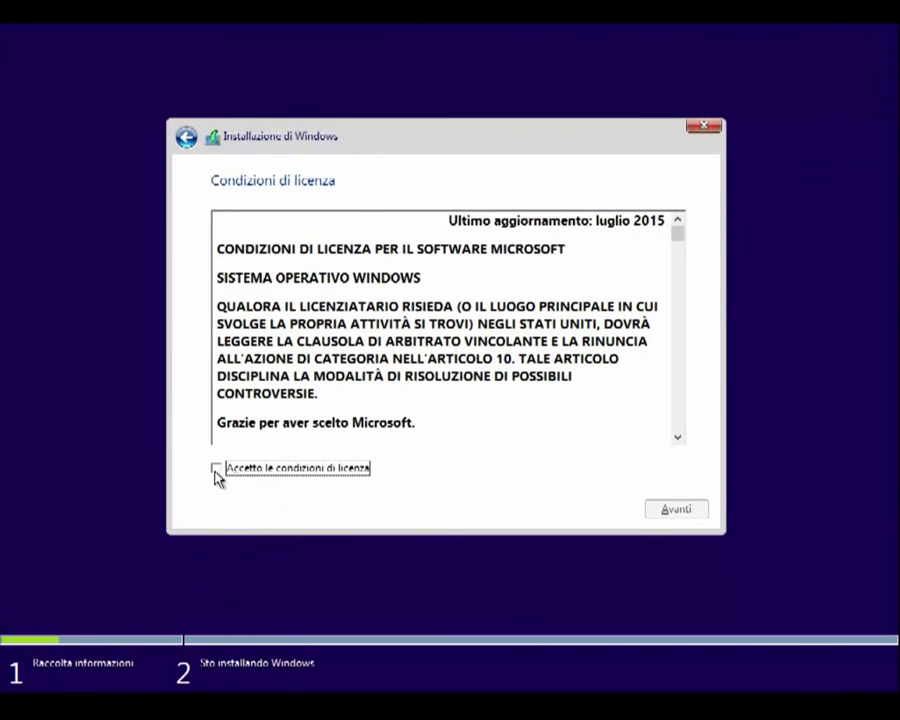
{"action": "left_click", "coordinate": [216, 470]}
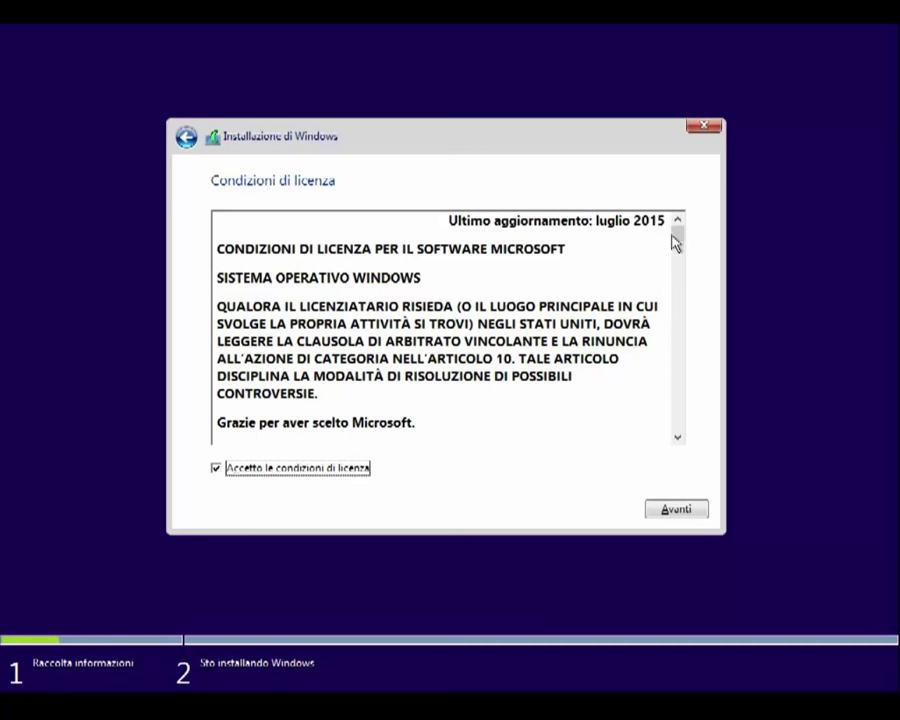
{"action": "left_click_drag", "start_coordinate": [675, 243], "coordinate": [693, 456]}
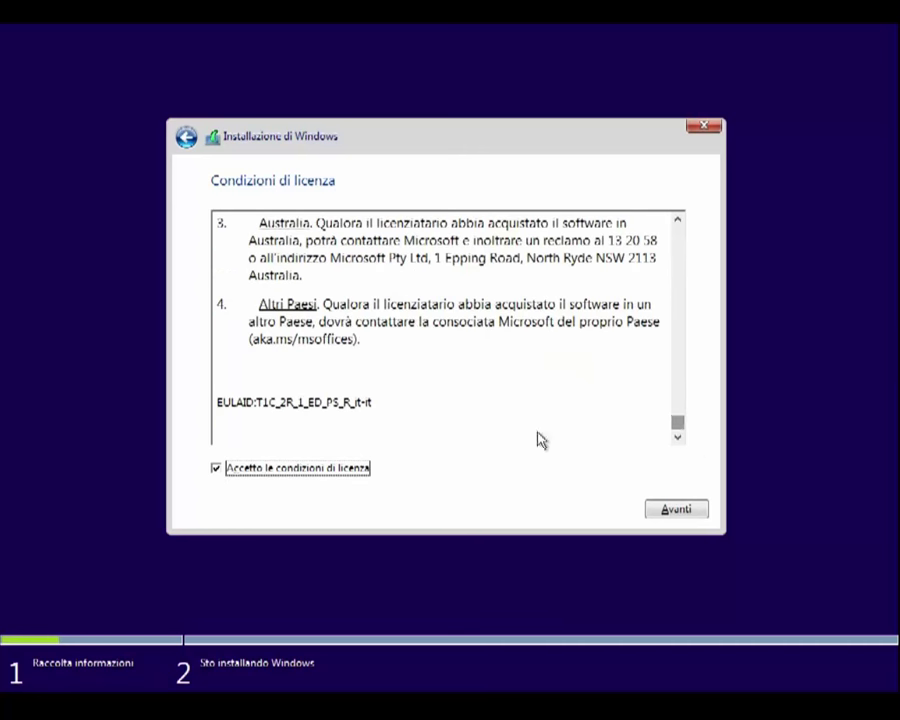
{"action": "left_click", "coordinate": [672, 512]}
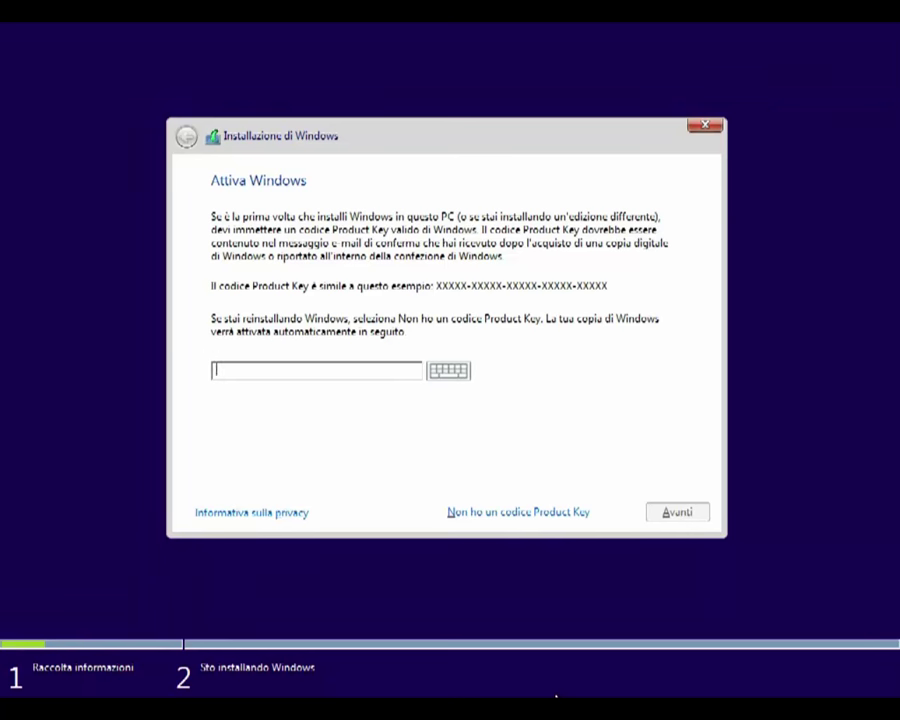
Step: Continue without a product key and choose Windows 10 Pro x86 as the operating system to install
{"action": "left_click", "coordinate": [512, 512]}
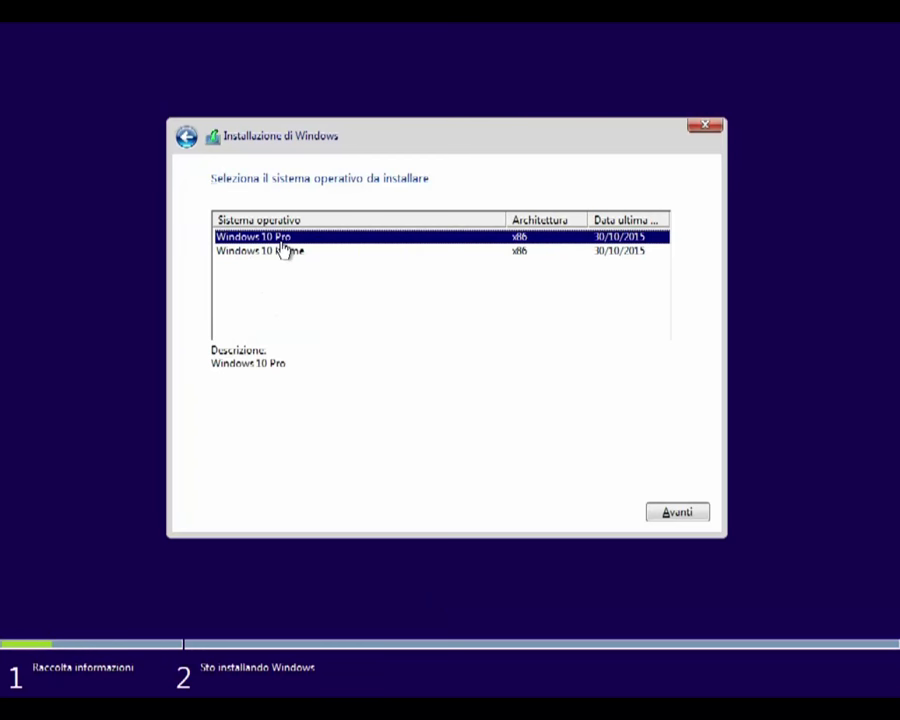
{"action": "left_click", "coordinate": [680, 516]}
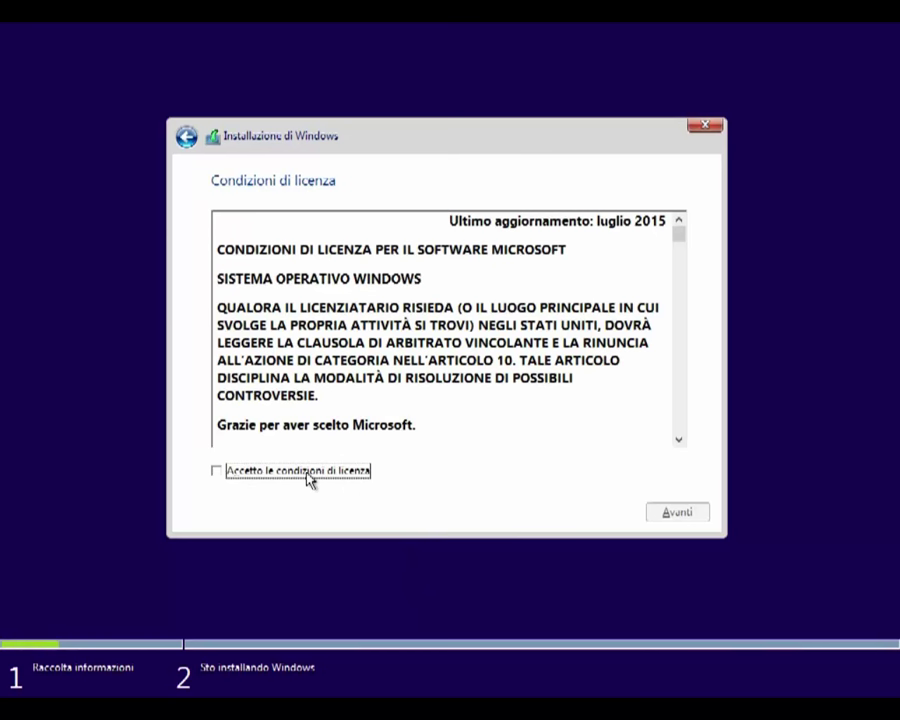
Step: Accept the licence terms and choose the custom installation that installs only Windows
{"action": "left_click", "coordinate": [217, 472]}
{"action": "scroll", "coordinate": [460, 406], "scroll_direction": "down", "scroll_amount": 15}
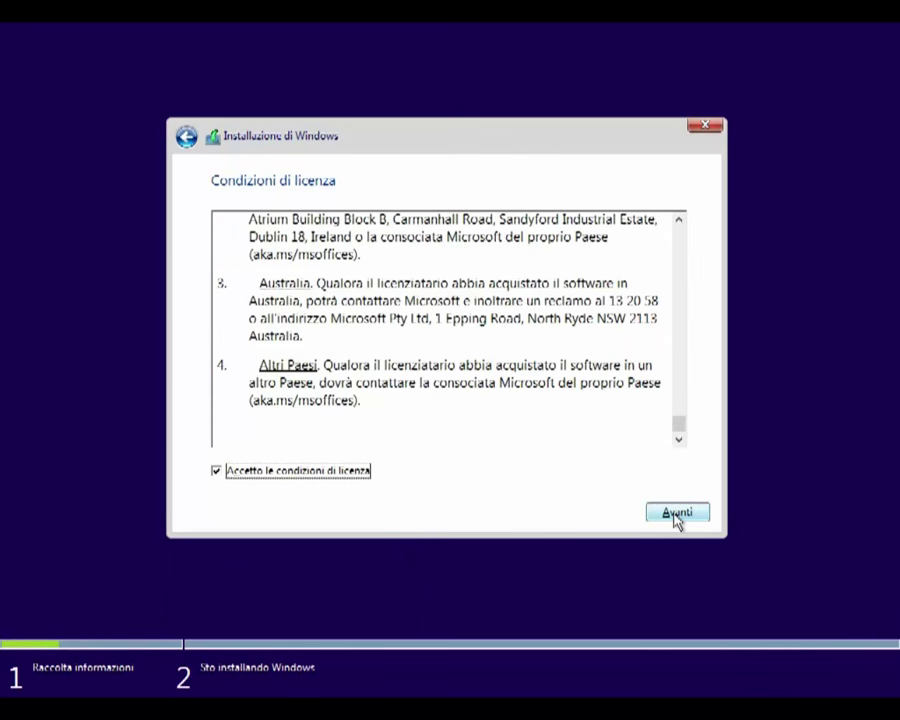
{"action": "left_click", "coordinate": [676, 515]}
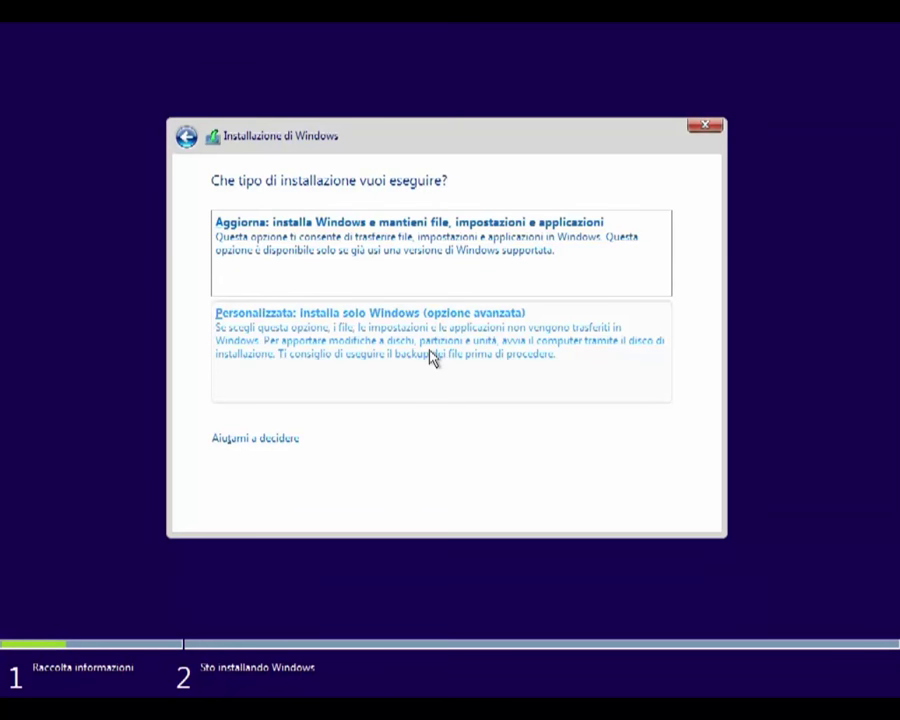
{"action": "left_click", "coordinate": [388, 347]}
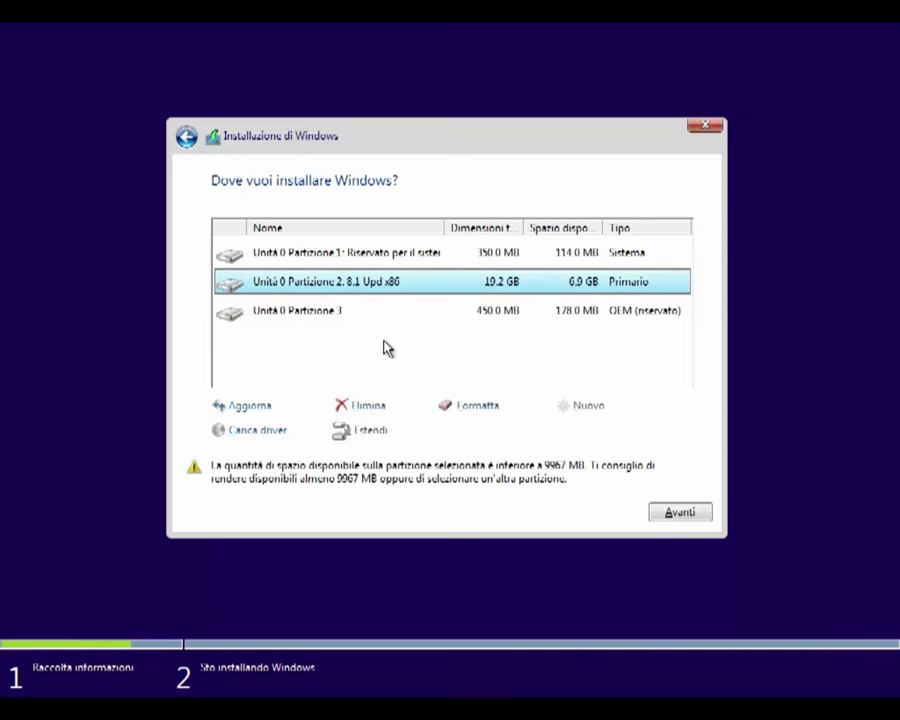
Step: Delete all three existing partitions on drive 0: the system-reserved one, the 8.1 Upd x86 one and the OEM one
{"action": "left_click", "coordinate": [371, 258]}
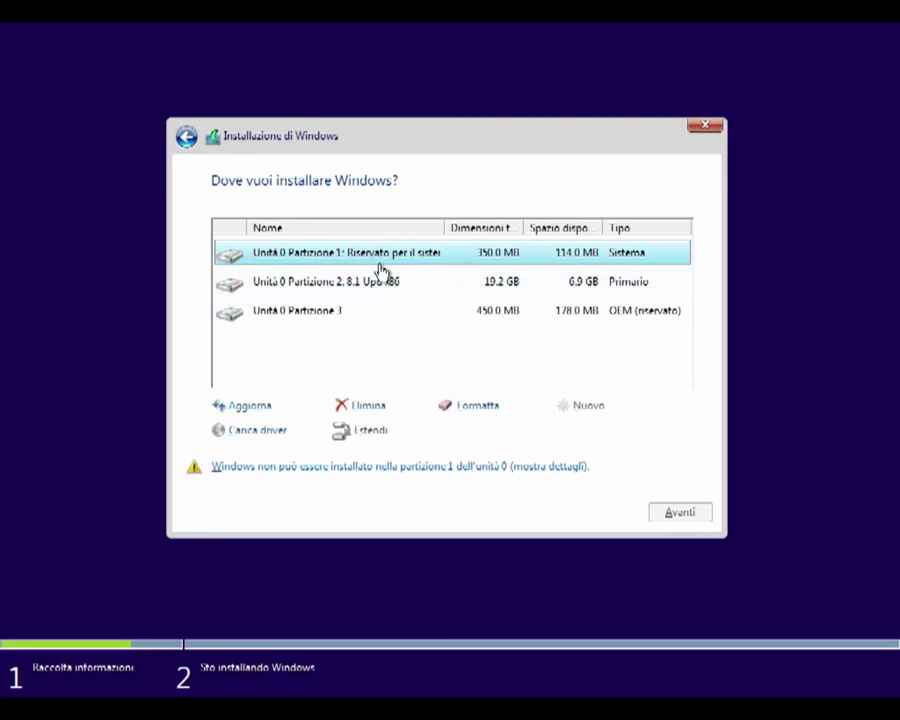
{"action": "left_click", "coordinate": [361, 409]}
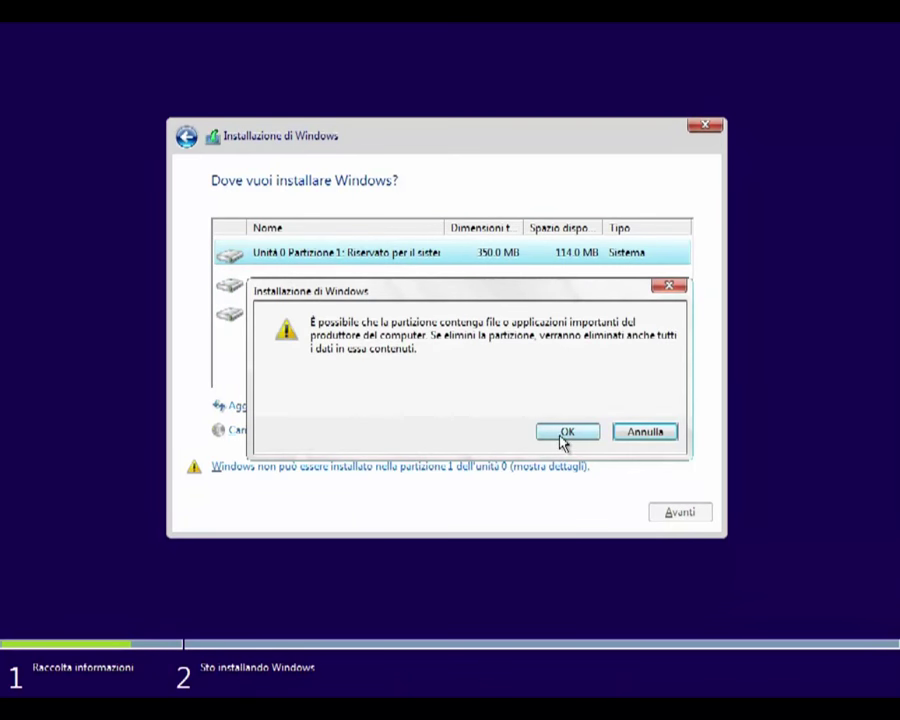
{"action": "left_click", "coordinate": [565, 433]}
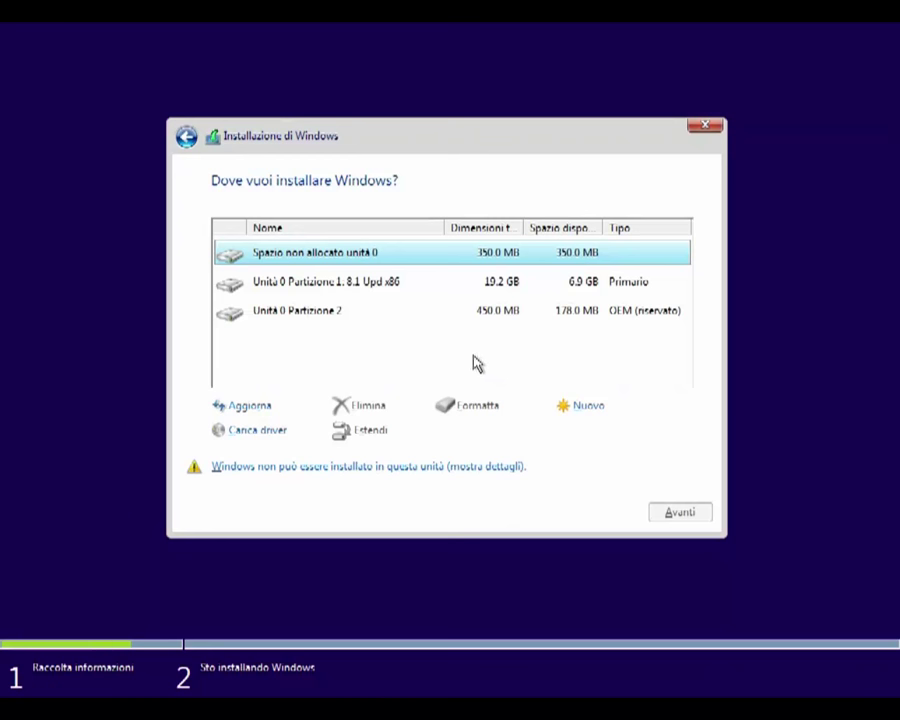
{"action": "left_click", "coordinate": [348, 288]}
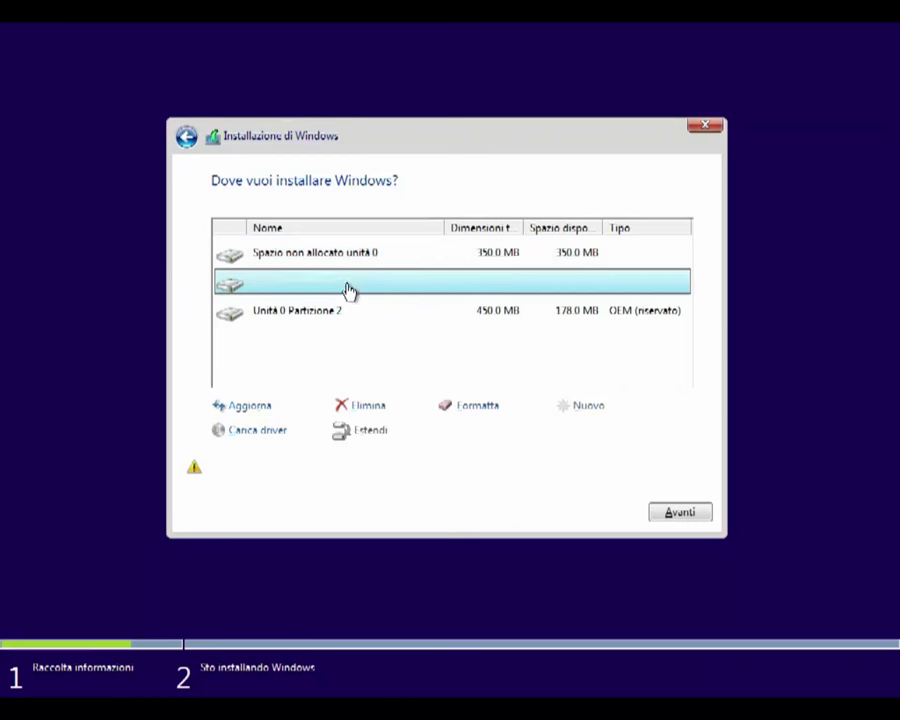
{"action": "left_click", "coordinate": [366, 408]}
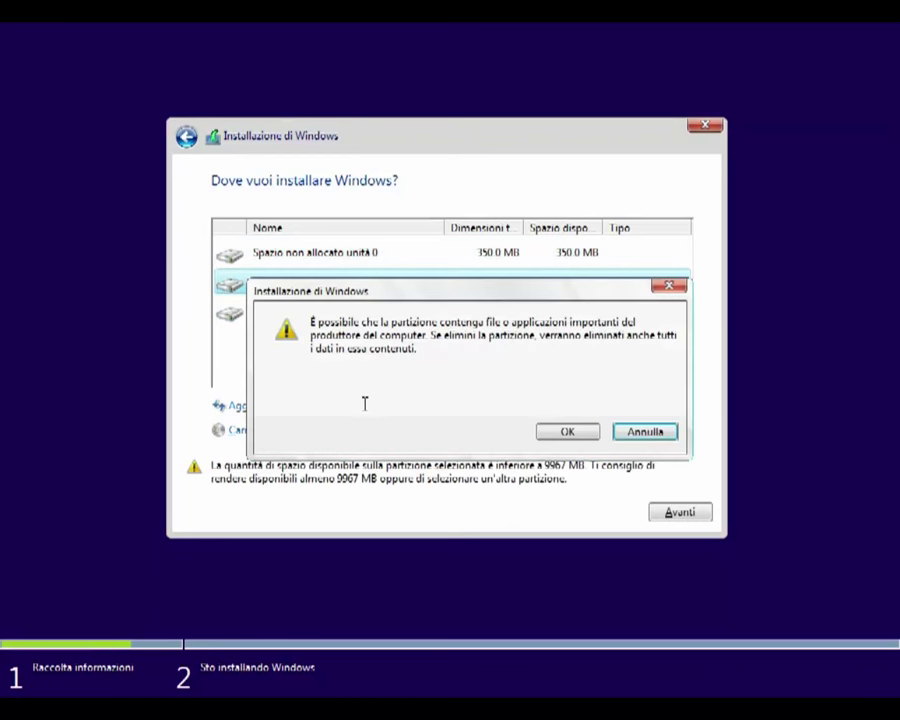
{"action": "left_click", "coordinate": [562, 433]}
{"action": "left_click", "coordinate": [324, 285]}
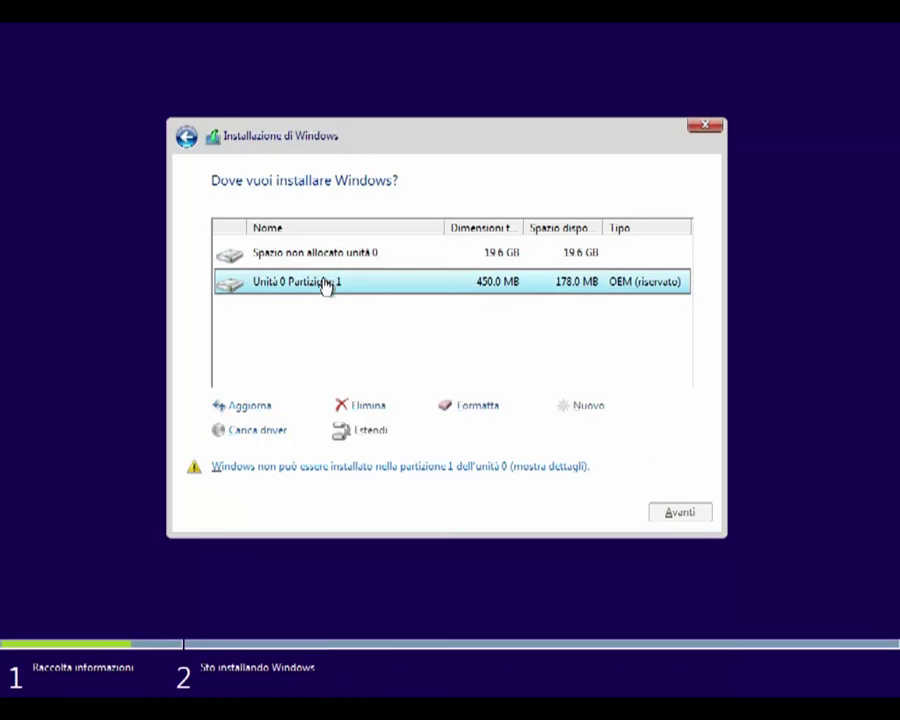
{"action": "left_click", "coordinate": [366, 408]}
{"action": "left_click", "coordinate": [549, 434]}
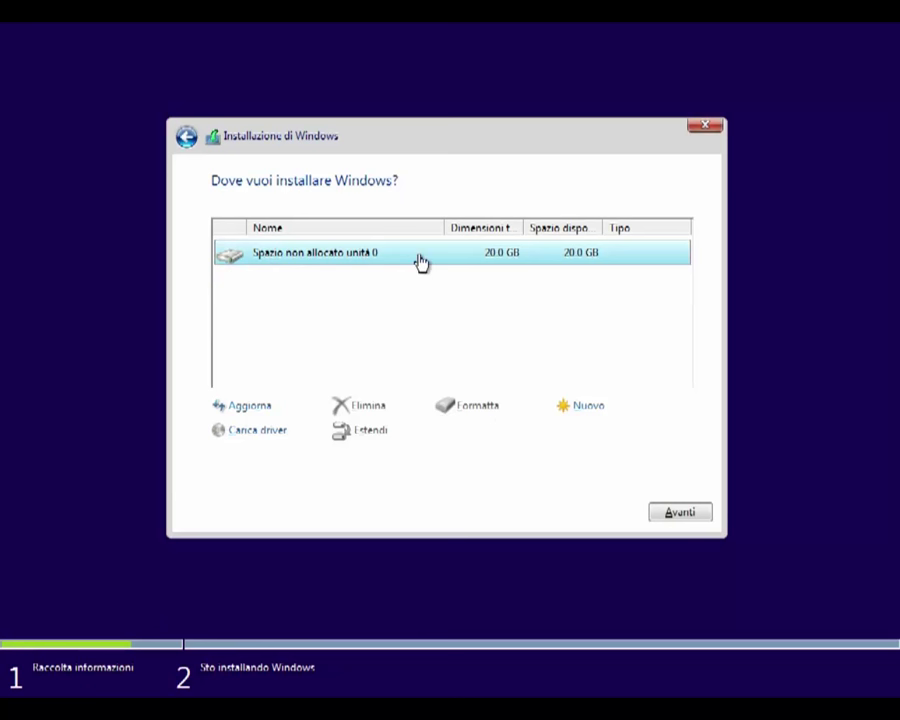
Step: Create a 20478 MB partition in the unallocated space, allowing additional system partitions, and proceed with the installation
{"action": "left_click", "coordinate": [587, 408]}
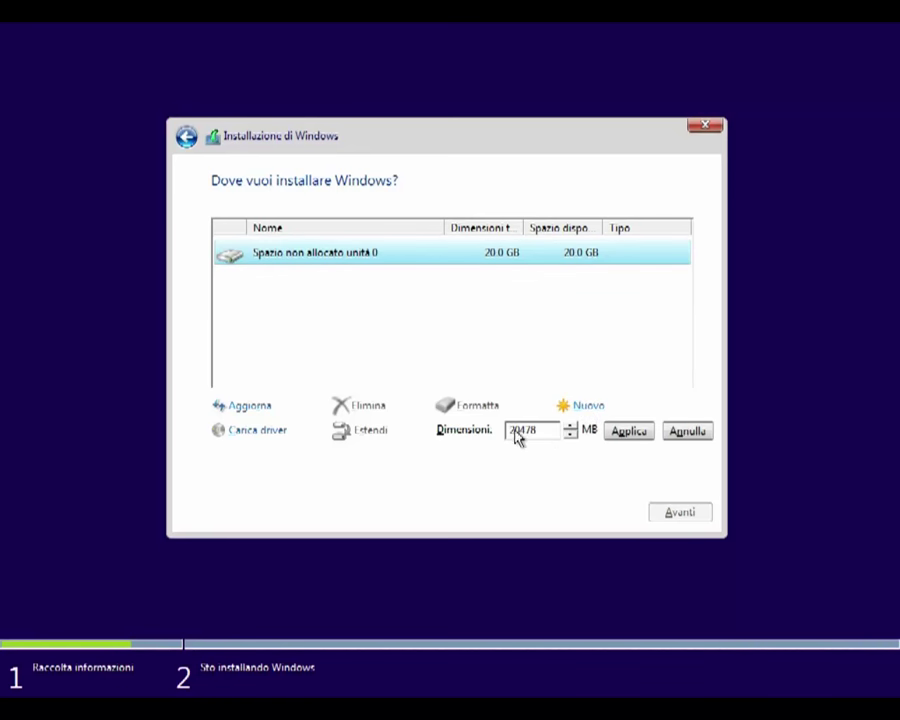
{"action": "left_click_drag", "start_coordinate": [514, 436], "coordinate": [546, 439]}
{"action": "left_click", "coordinate": [630, 434]}
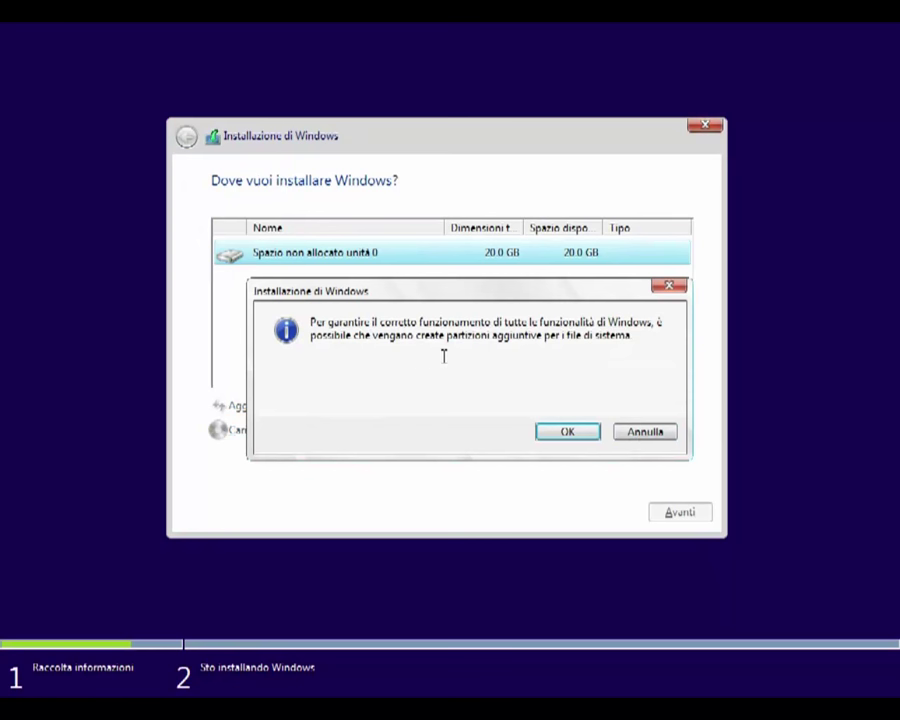
{"action": "left_click", "coordinate": [567, 433]}
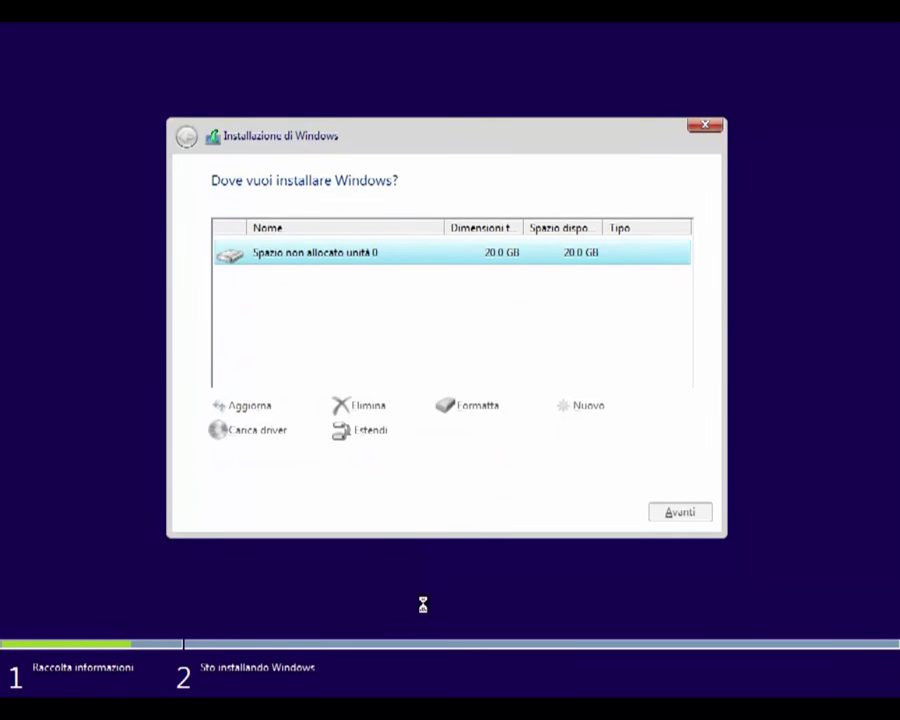
{"action": "left_click", "coordinate": [681, 515]}
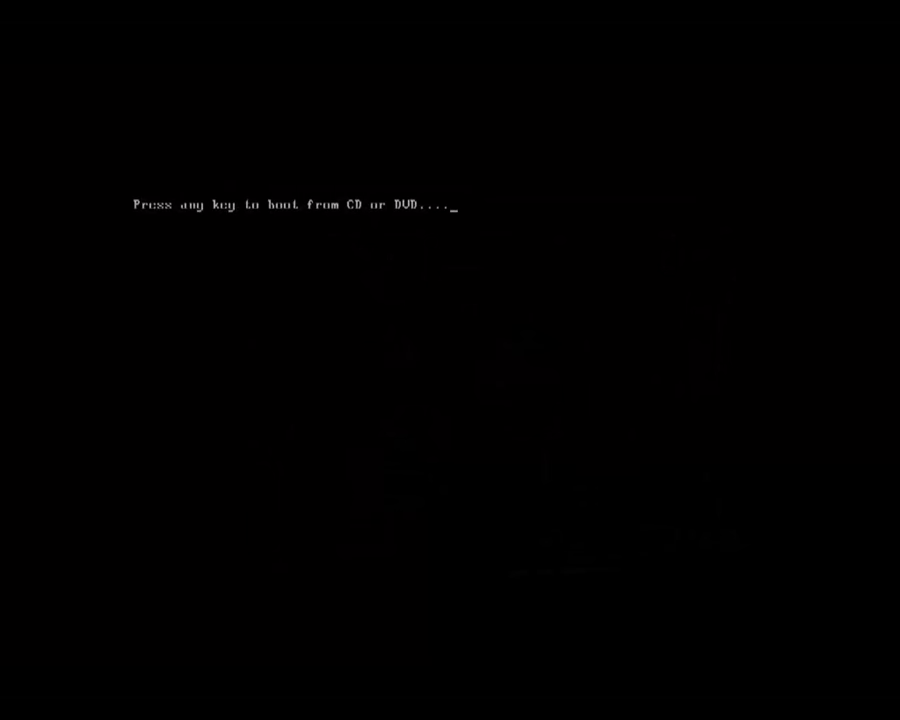
{"action": "key", "text": "Return"}
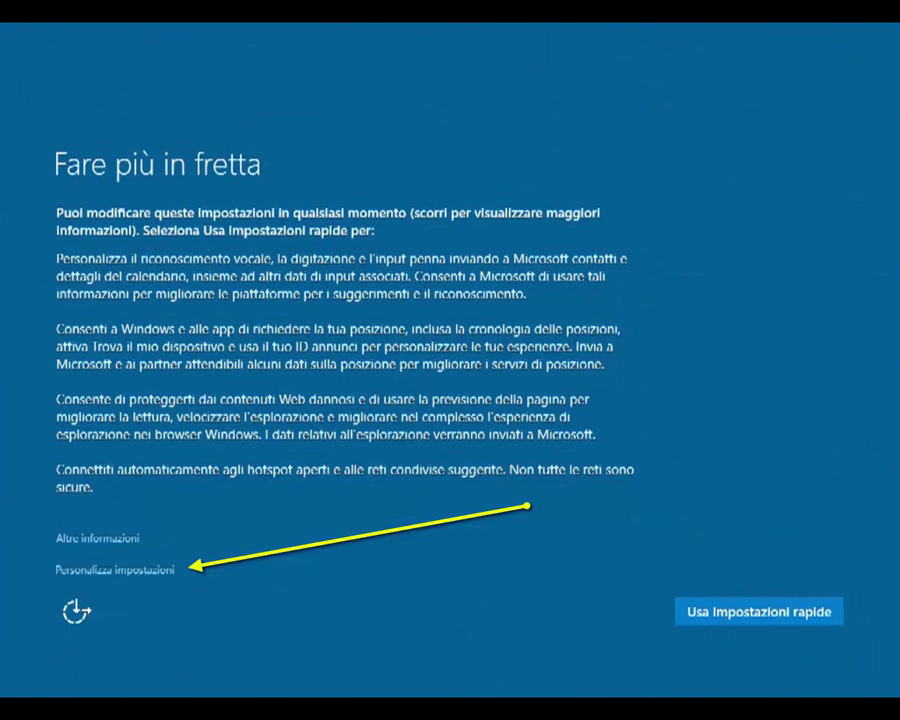
Step: Customize the settings instead of using the express ones, disabling all four personalization options: input personalization, typing data, advertising ID and Skype contacts
{"action": "left_click", "coordinate": [100, 570]}
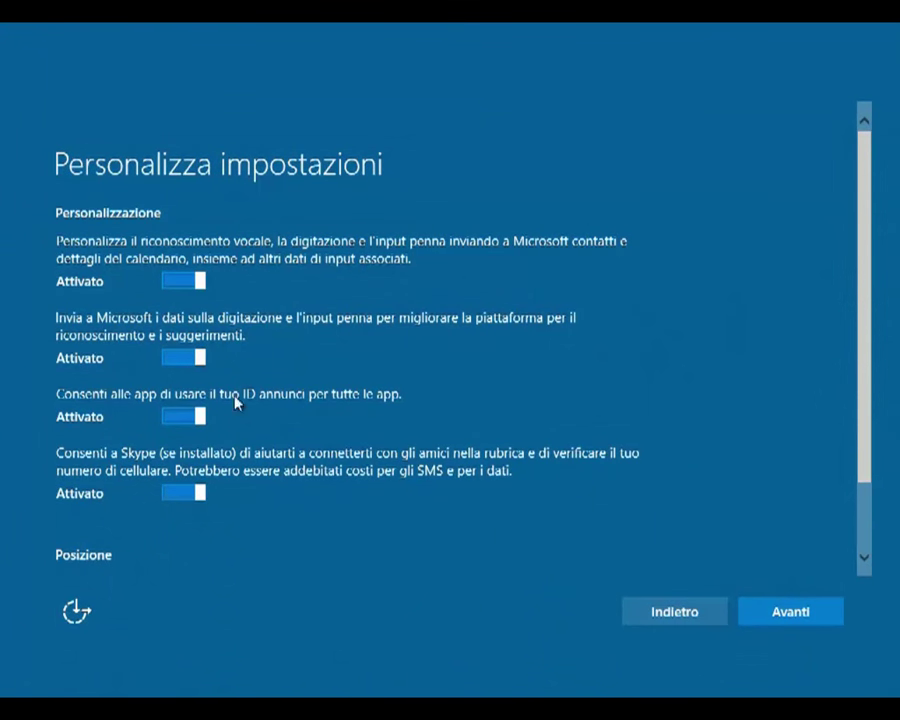
{"action": "left_click_drag", "start_coordinate": [868, 462], "coordinate": [866, 585]}
{"action": "left_click_drag", "start_coordinate": [868, 452], "coordinate": [868, 303]}
{"action": "left_click", "coordinate": [173, 283]}
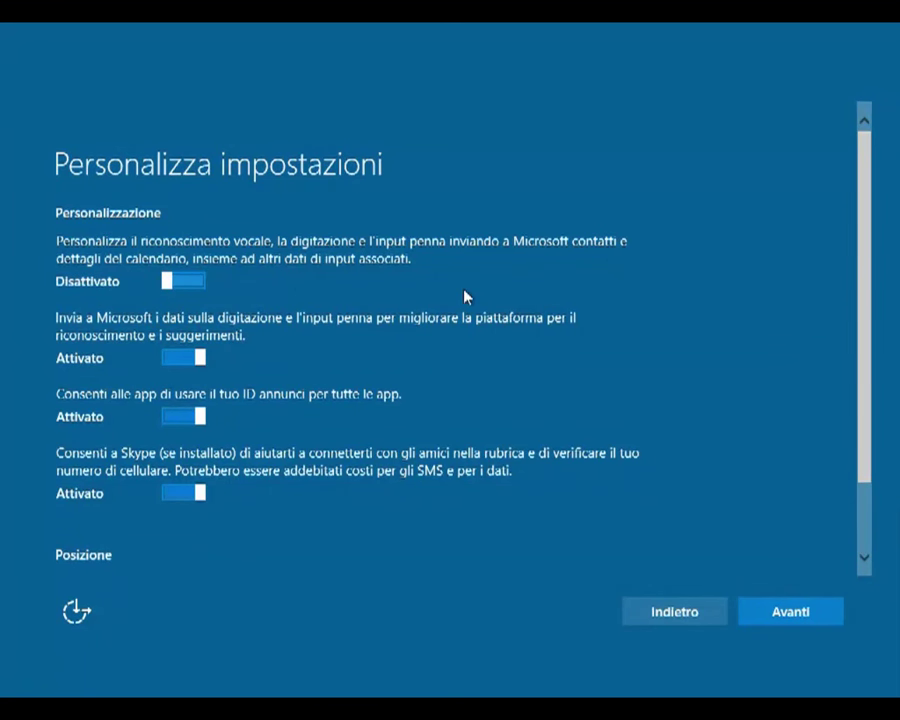
{"action": "left_click", "coordinate": [174, 361]}
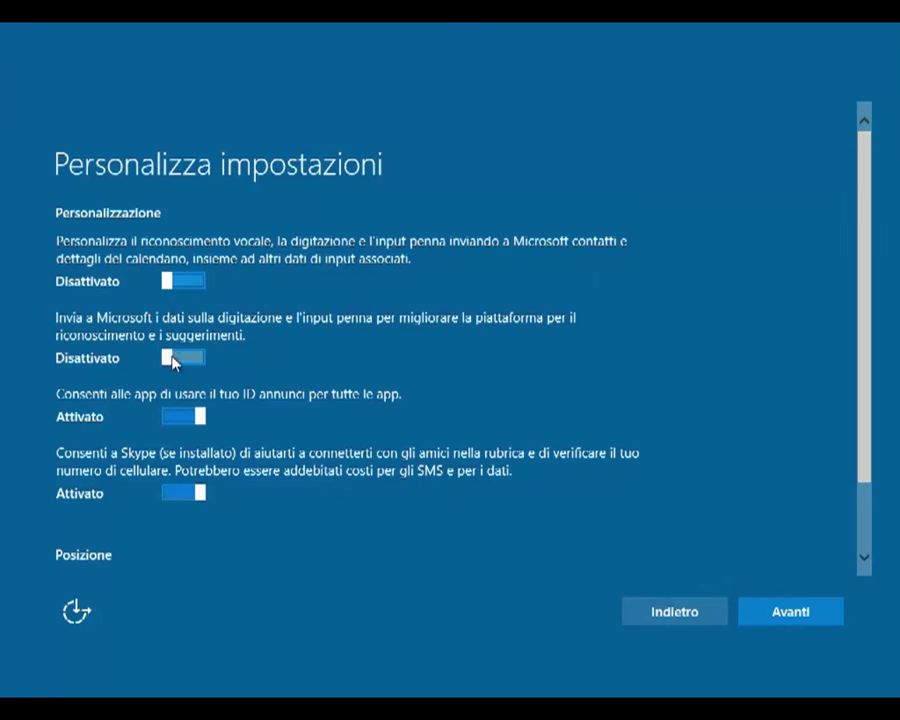
{"action": "left_click", "coordinate": [177, 416]}
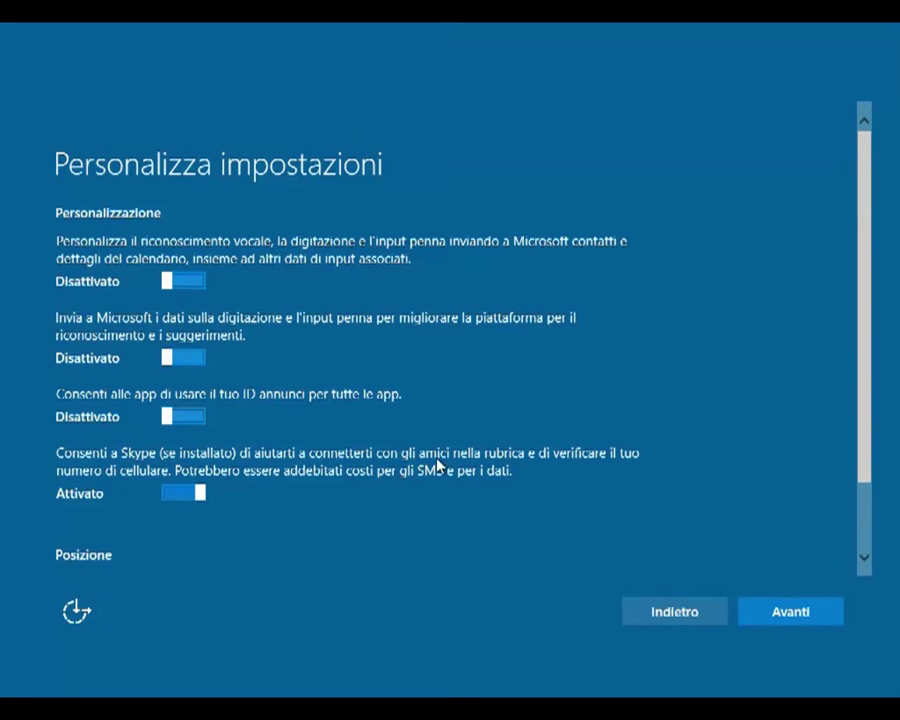
{"action": "left_click", "coordinate": [191, 498]}
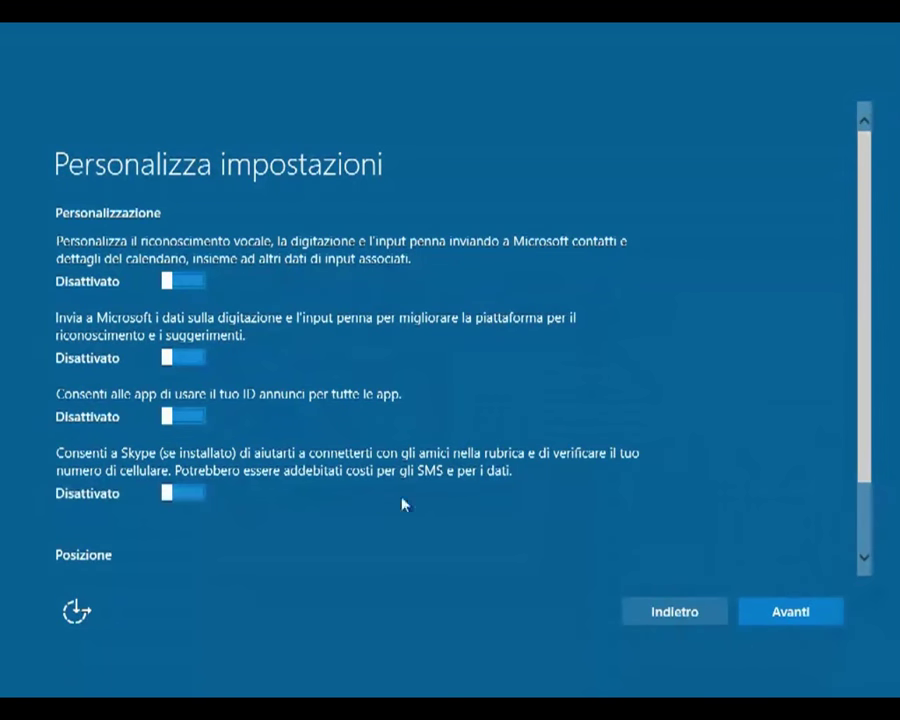
Step: Disable Find My Device and location sharing, and continue to the connectivity and error-reporting settings
{"action": "left_click", "coordinate": [864, 560]}
{"action": "left_click", "coordinate": [865, 560]}
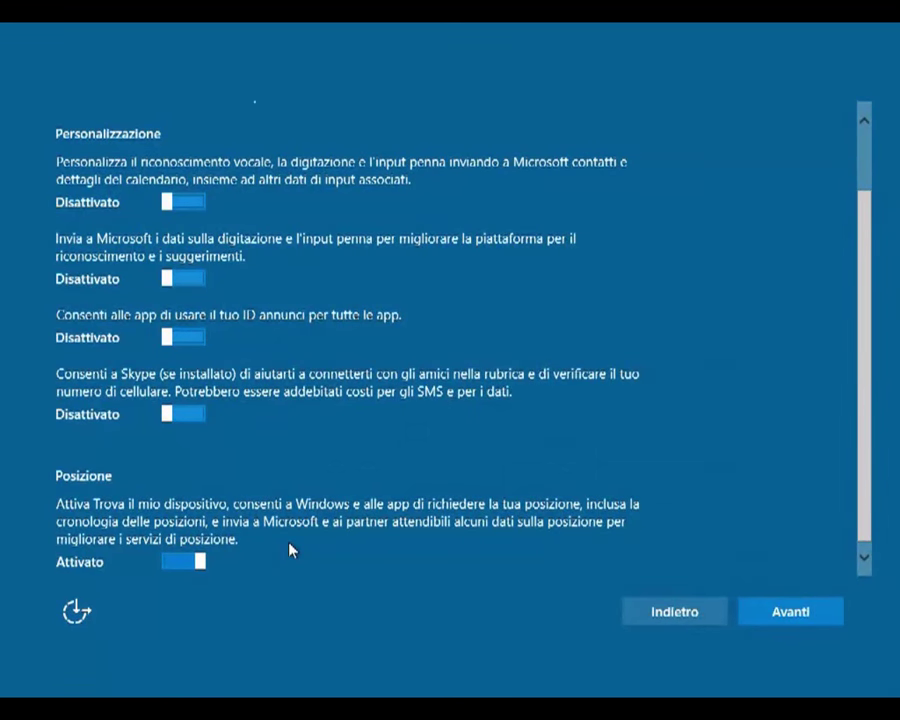
{"action": "left_click", "coordinate": [173, 563]}
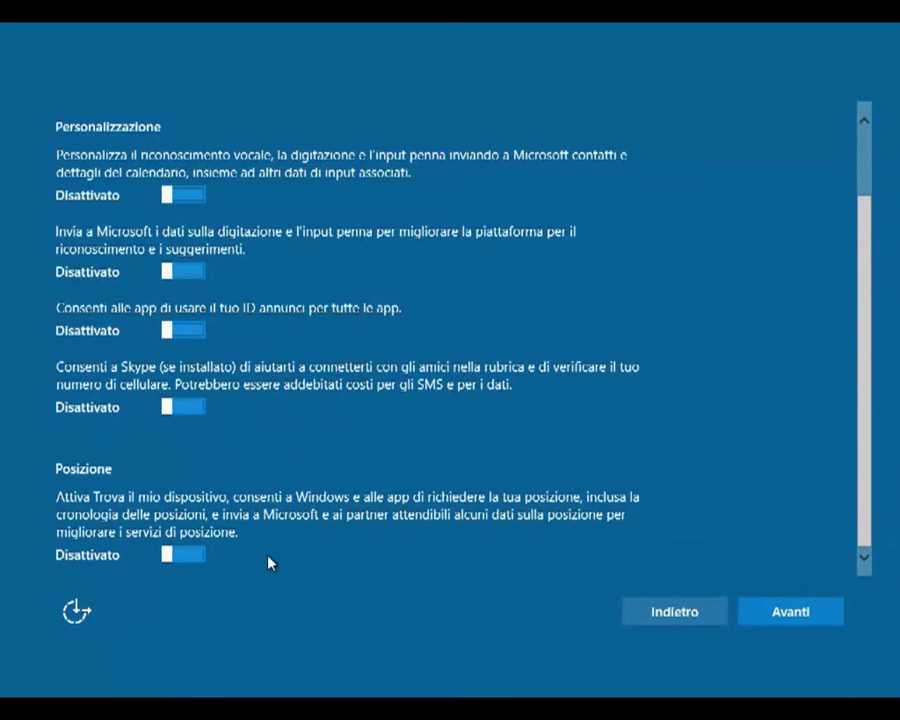
{"action": "left_click", "coordinate": [804, 612]}
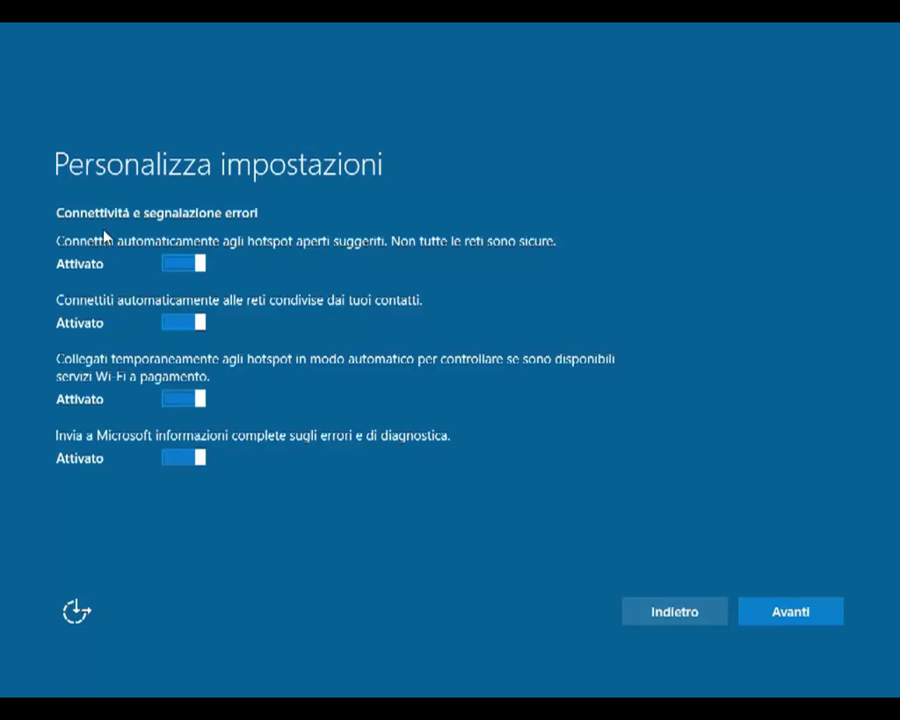
Step: Disable automatic connection to open hotspots and contacts' shared networks, the paid Wi-Fi check, and sending error and diagnostic information to Microsoft
{"action": "left_click", "coordinate": [166, 265]}
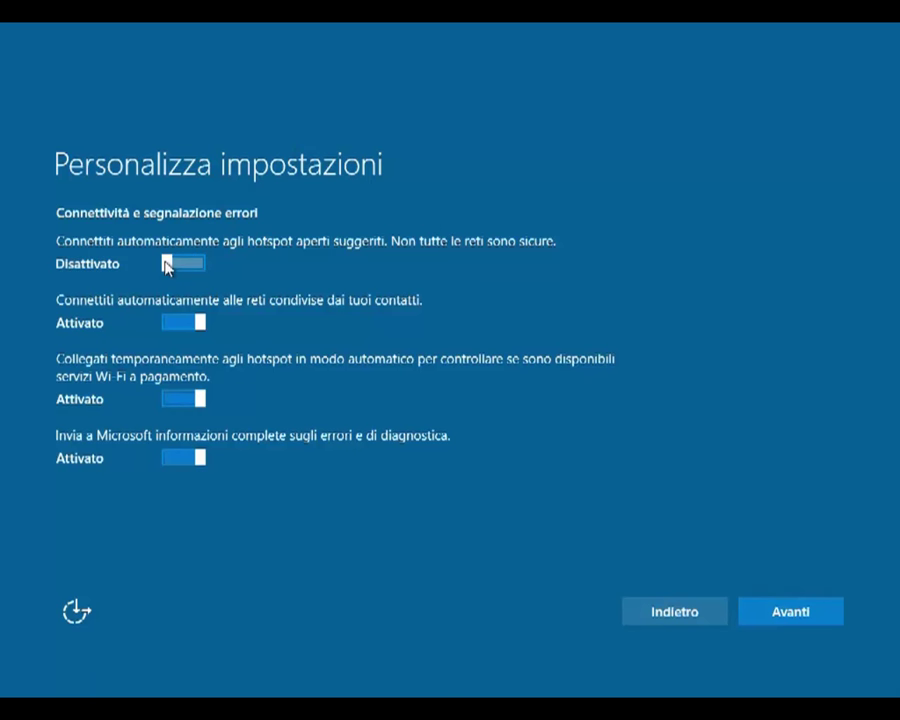
{"action": "left_click", "coordinate": [176, 326]}
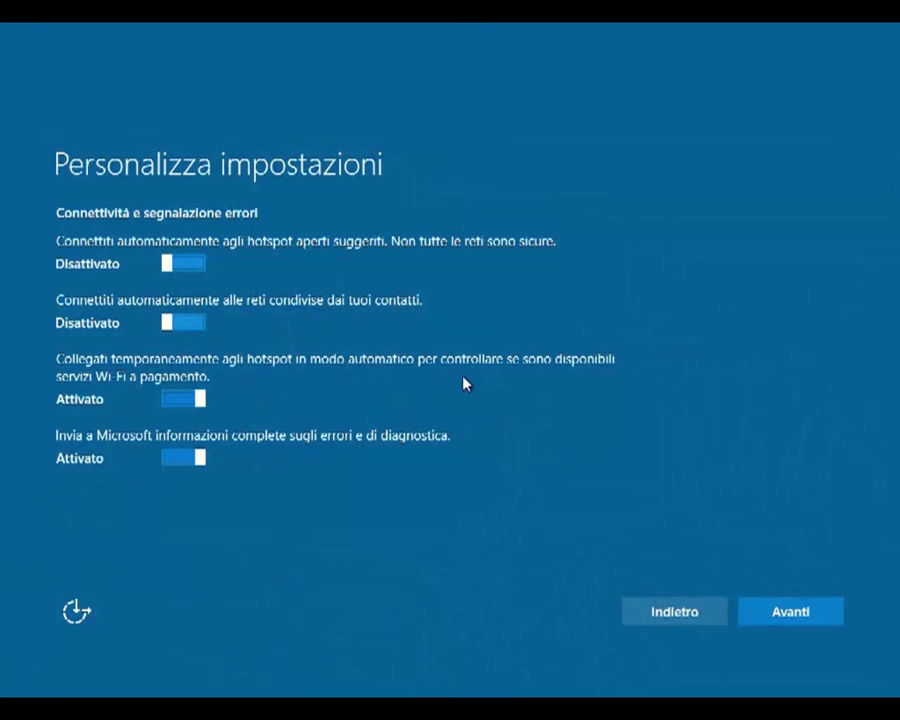
{"action": "left_click", "coordinate": [169, 403]}
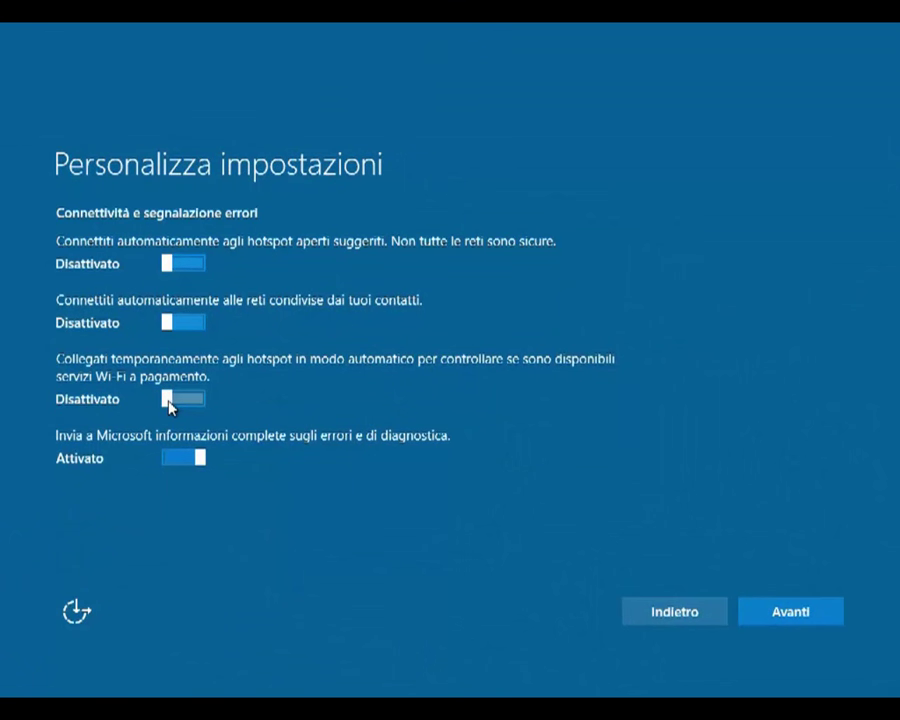
{"action": "left_click", "coordinate": [175, 465]}
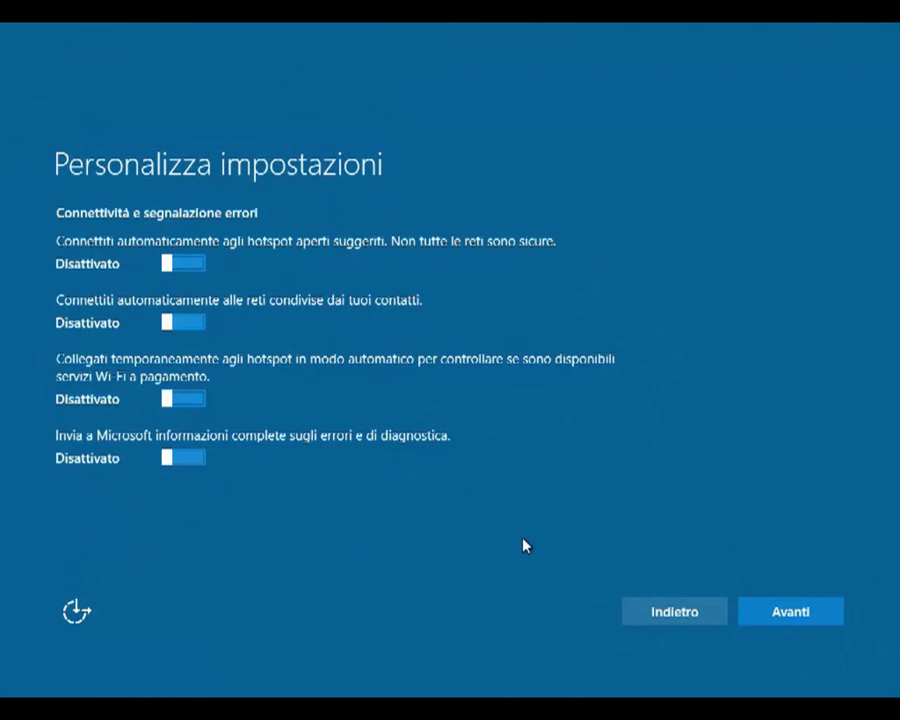
Step: Disable page prediction and exchanging updates with other PCs on the Internet, leaving SmartScreen enabled, and continue the setup
{"action": "left_click", "coordinate": [768, 617]}
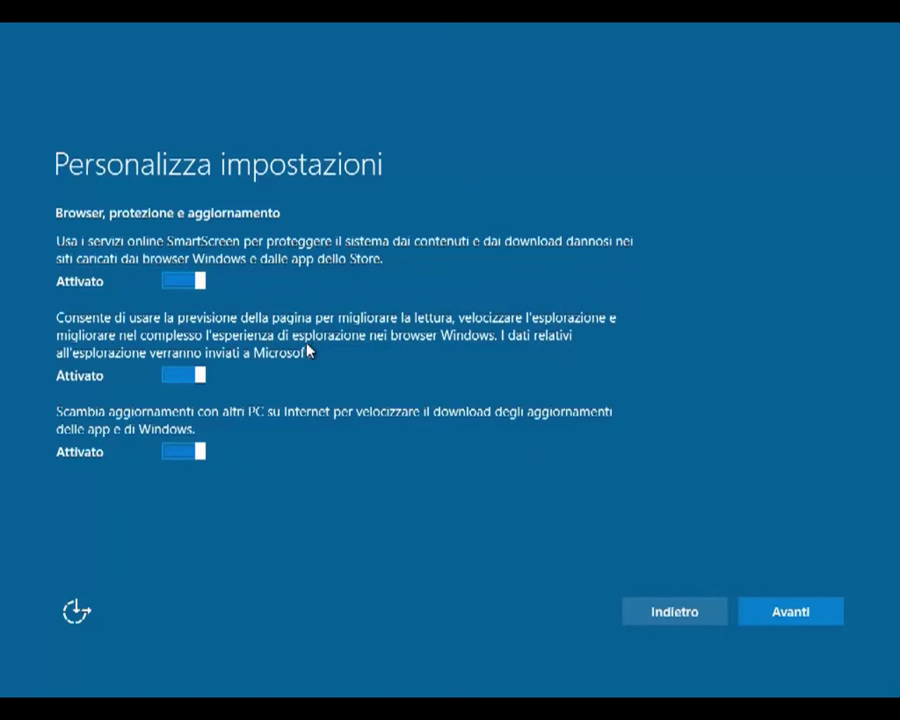
{"action": "left_click", "coordinate": [176, 380]}
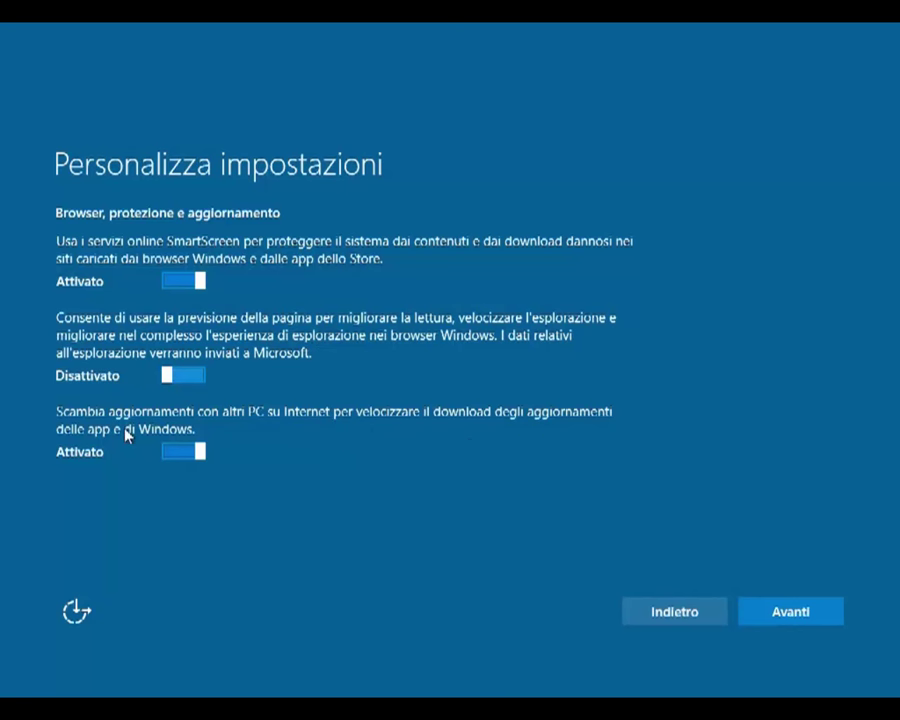
{"action": "left_click", "coordinate": [170, 458]}
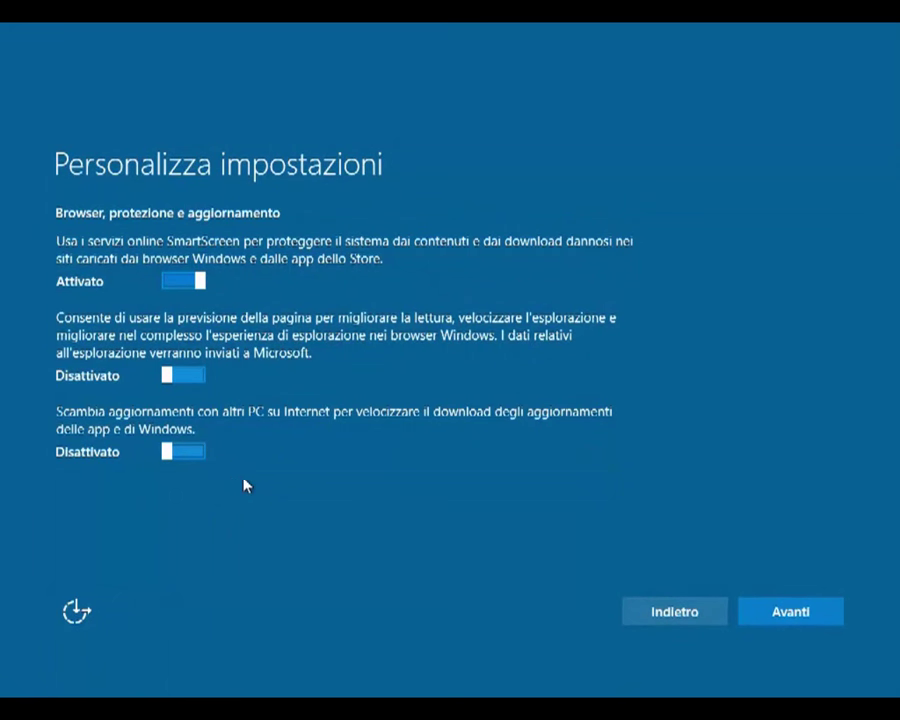
{"action": "left_click", "coordinate": [773, 626]}
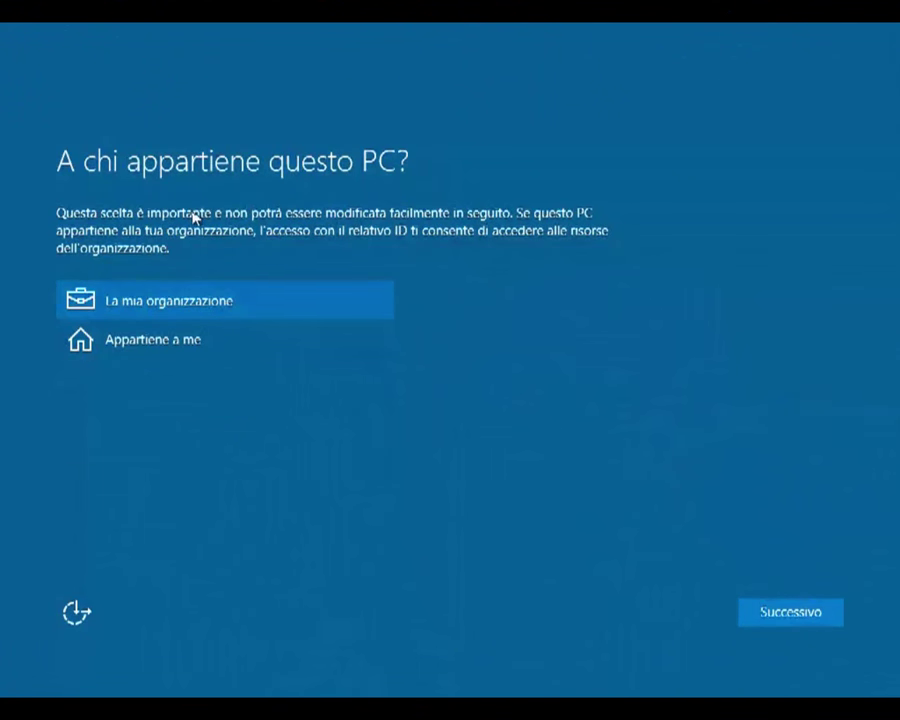
Step: Specify that the PC is personally owned (Appartiene a me) and skip signing in with a Microsoft account
{"action": "left_click", "coordinate": [155, 344]}
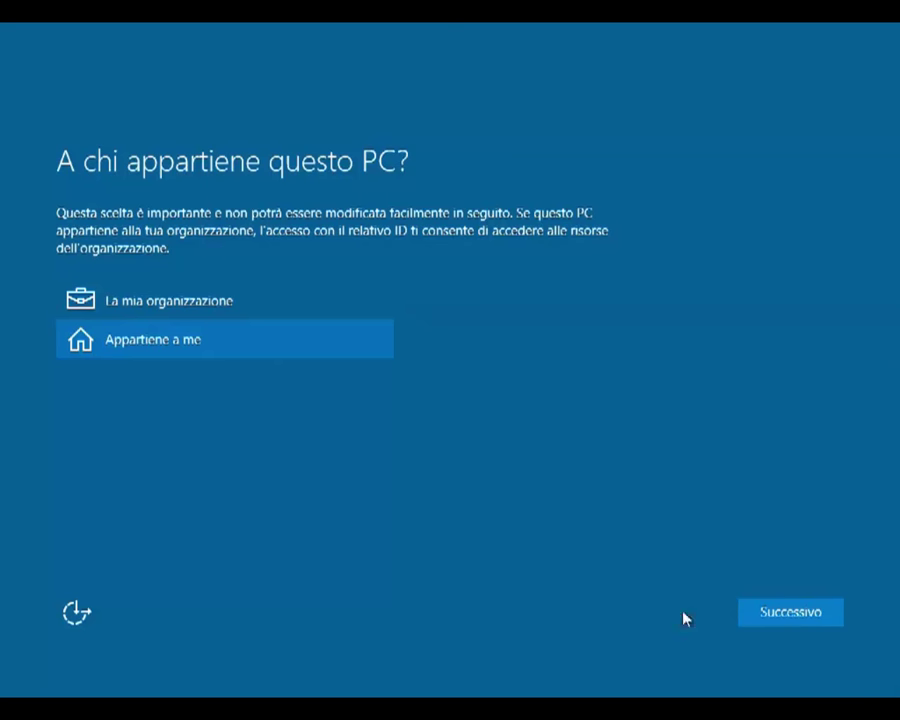
{"action": "left_click", "coordinate": [781, 613]}
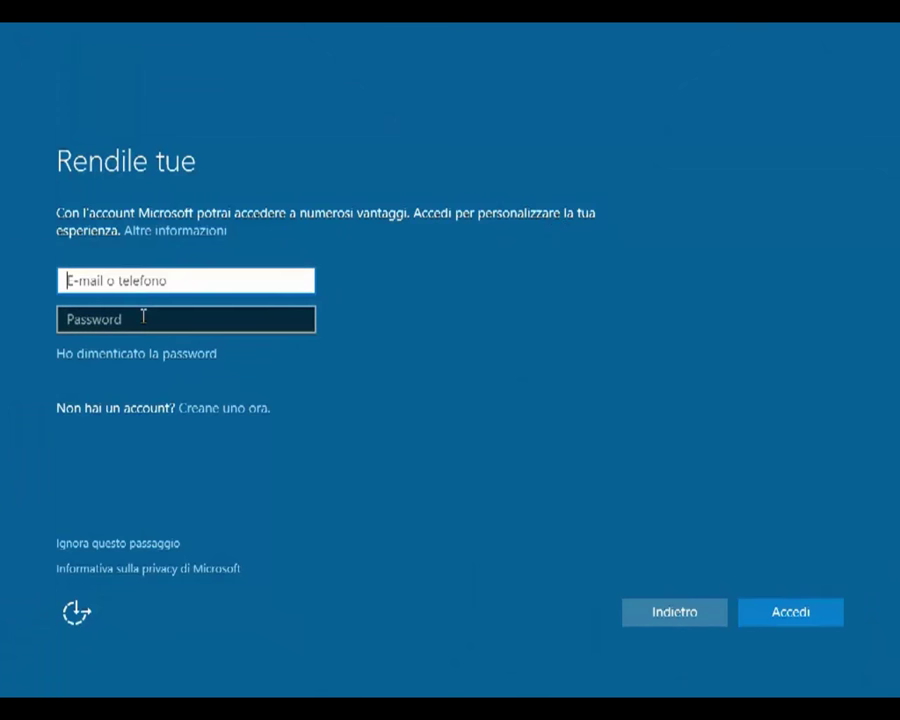
{"action": "key", "text": "Tab"}
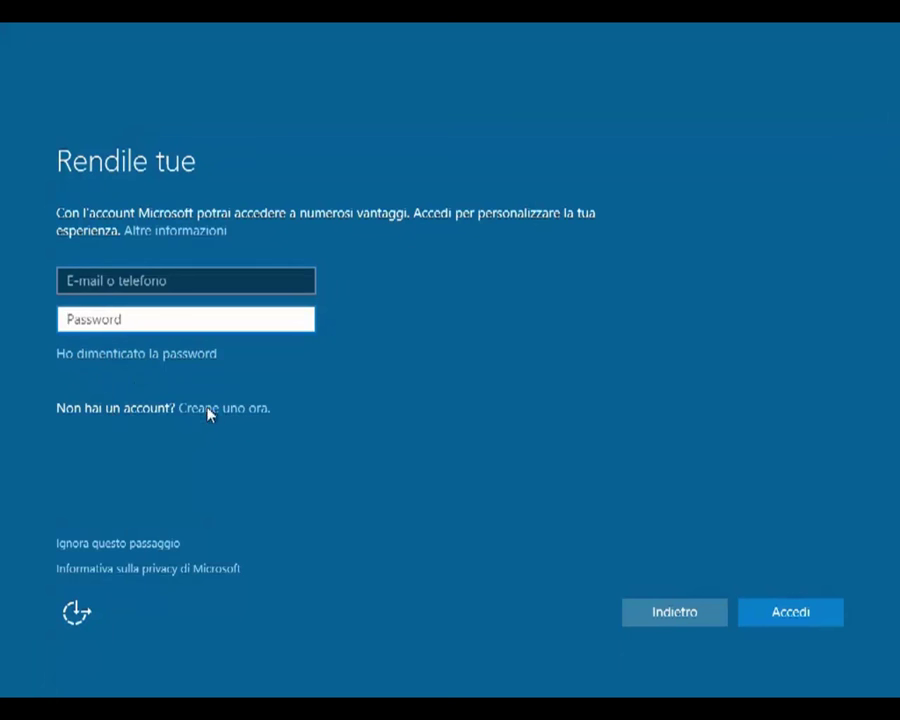
{"action": "left_click", "coordinate": [102, 546]}
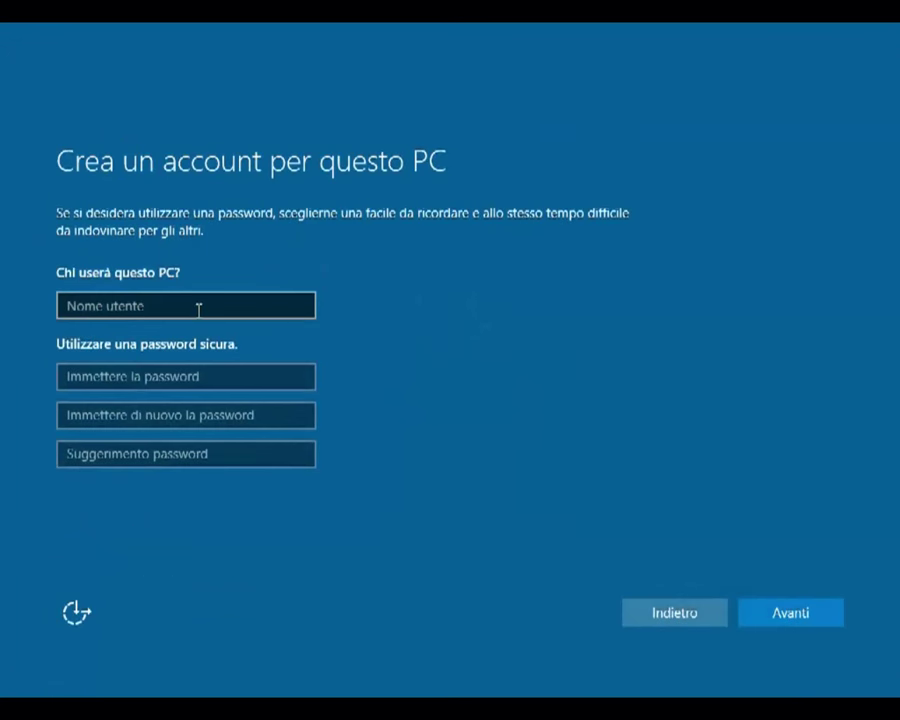
Step: Create a local account for this PC by entering the user name, leaving the password blank, and finish the setup
{"action": "left_click", "coordinate": [223, 305]}
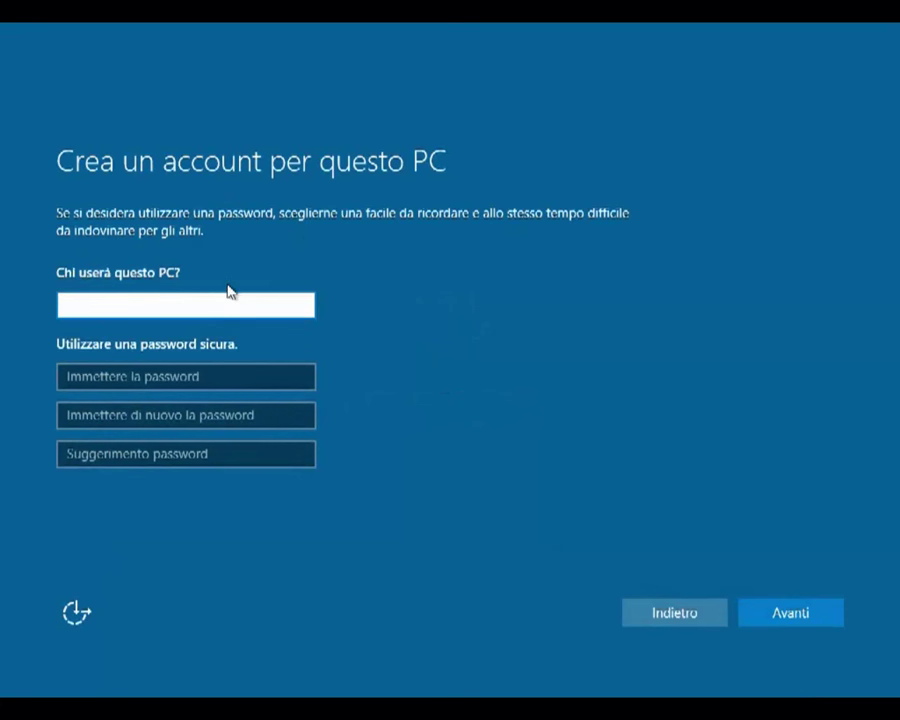
{"action": "type", "text": "The G"}
{"action": "type", "text": "oodly"}
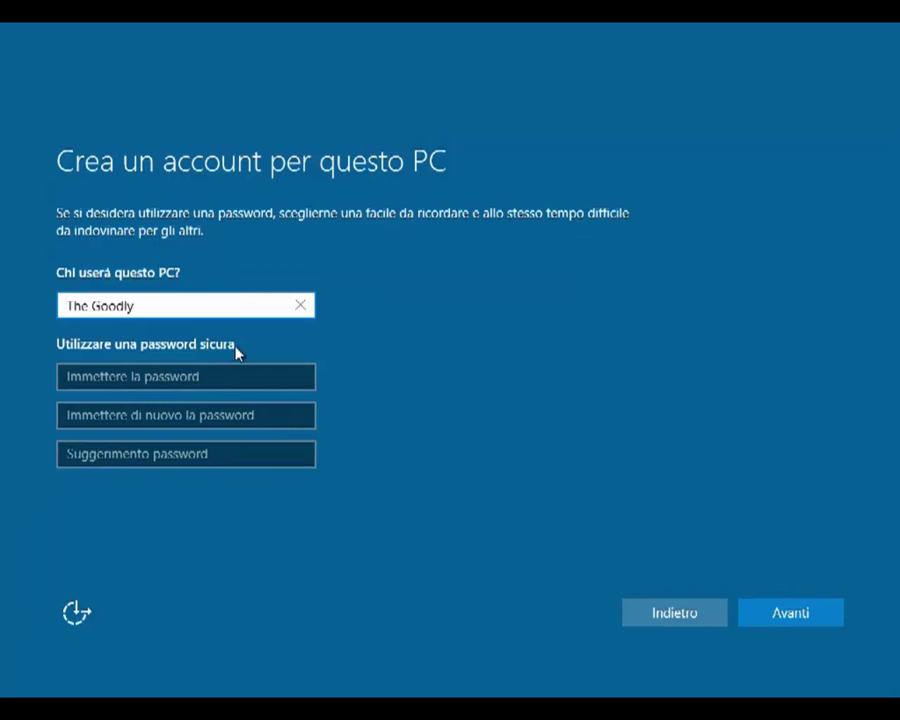
{"action": "left_click", "coordinate": [141, 386]}
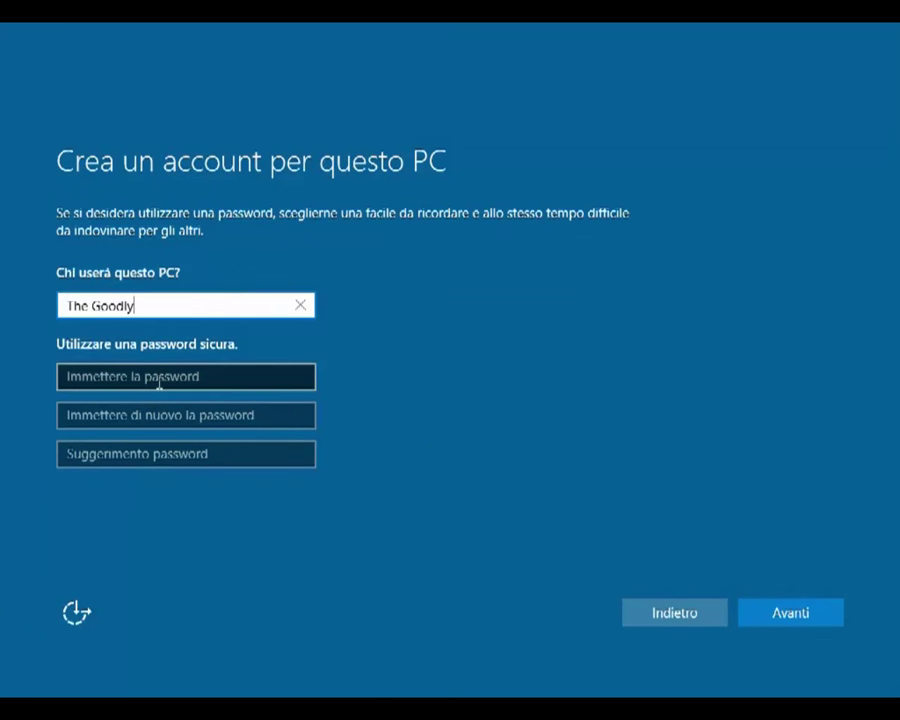
{"action": "left_click", "coordinate": [797, 619]}
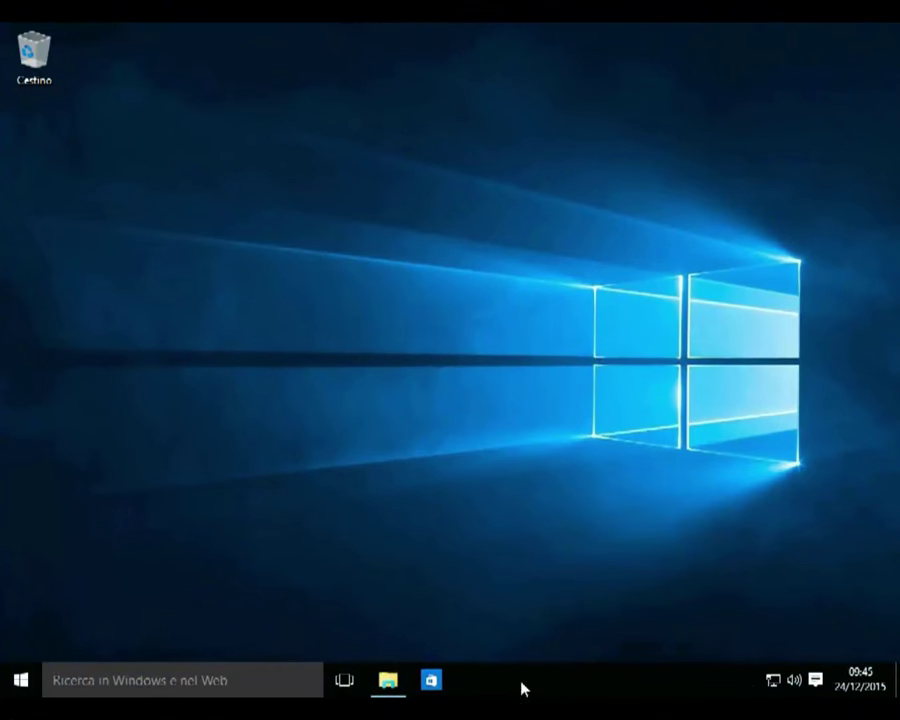
Step: Check the installed Windows edition and activation status in the system information, and close it
{"action": "right_click", "coordinate": [19, 686]}
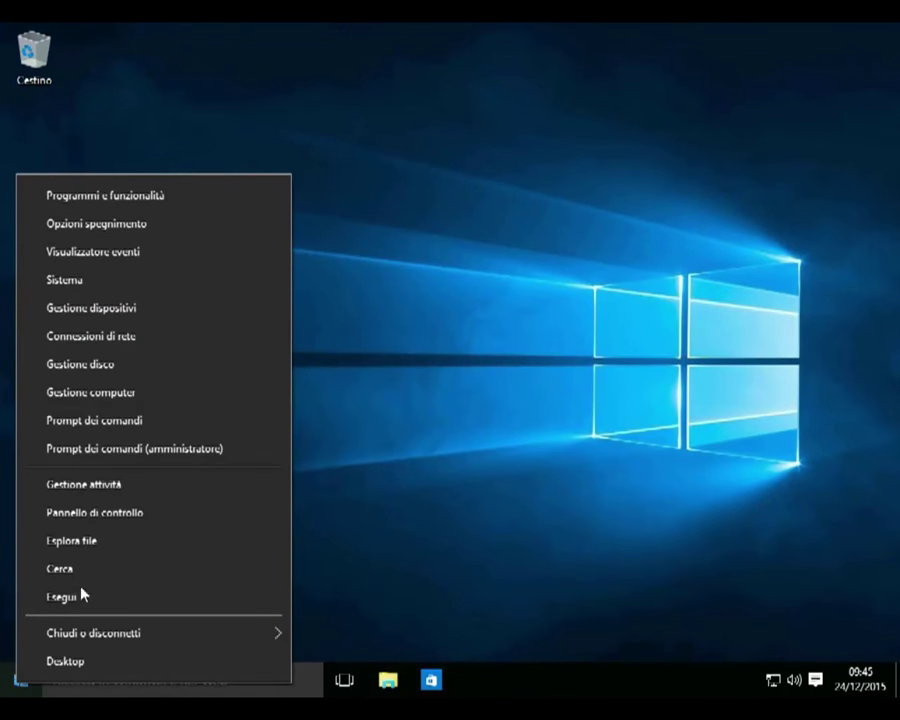
{"action": "left_click", "coordinate": [73, 288]}
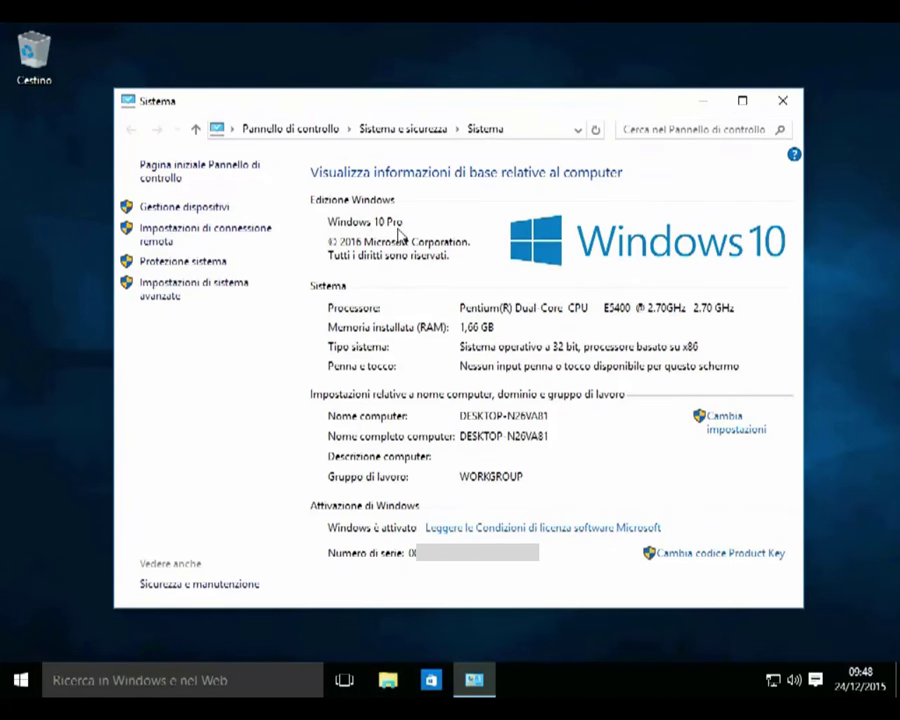
{"action": "left_click", "coordinate": [784, 102]}
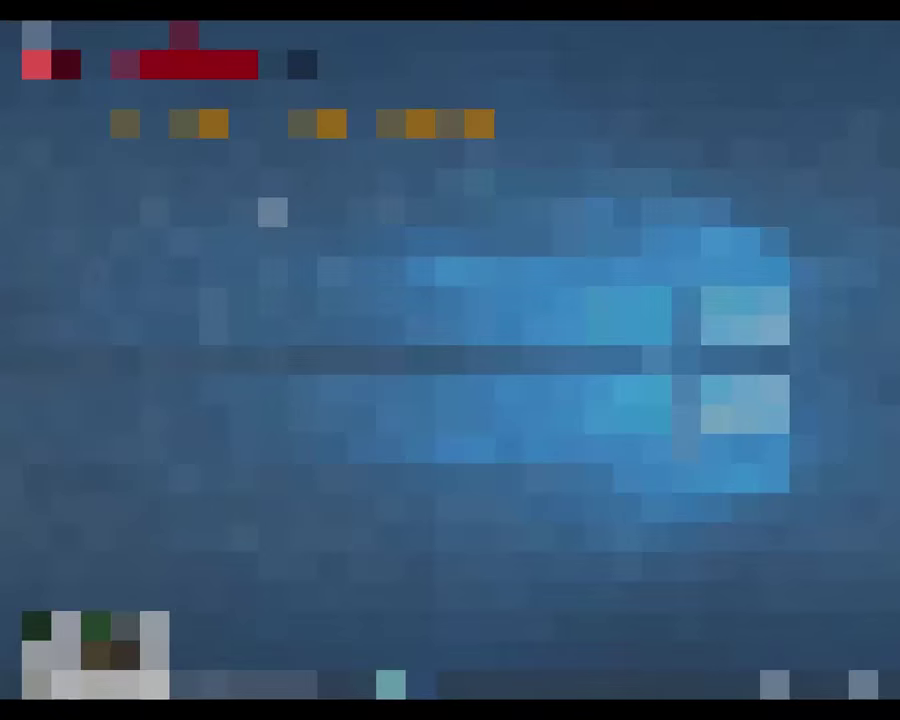